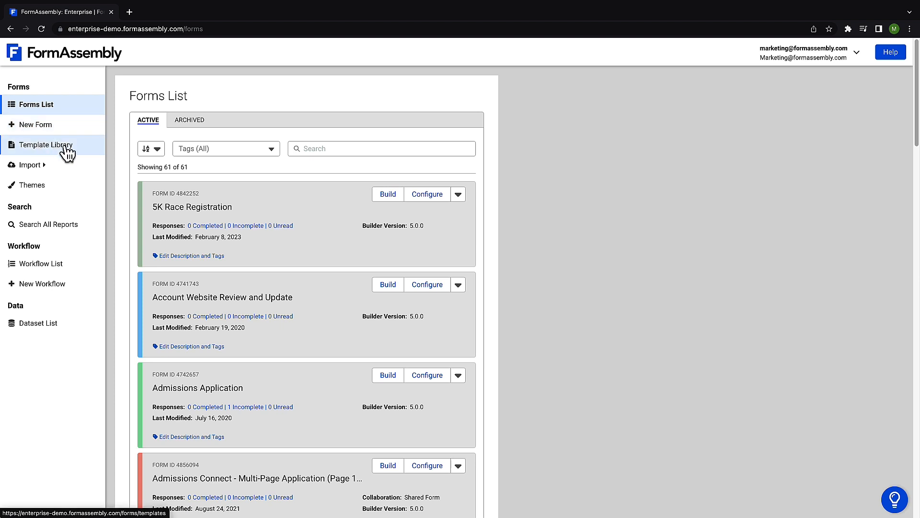
Step: Search the template library for "web to lead" and create a form from the Salesforce Web To Lead Form template
{"action": "left_click", "coordinate": [67, 153]}
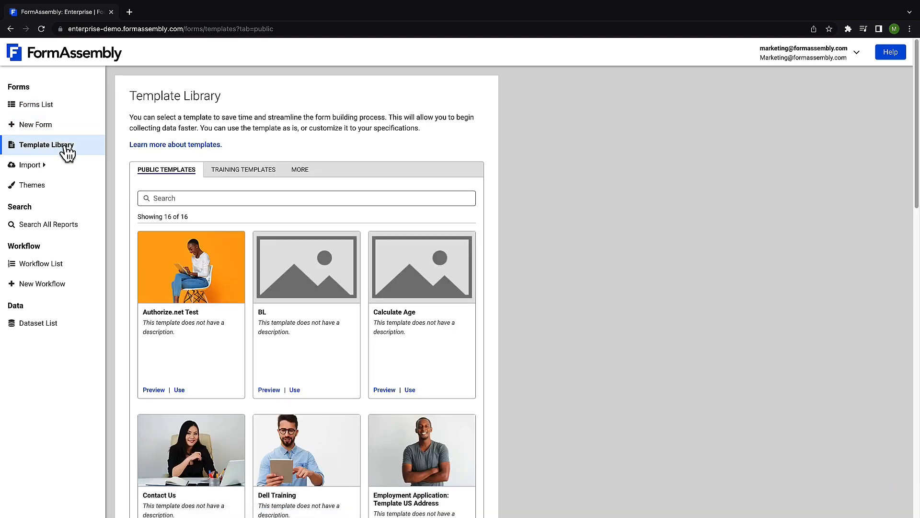
{"action": "scroll", "coordinate": [245, 244], "scroll_direction": "down", "scroll_amount": 2}
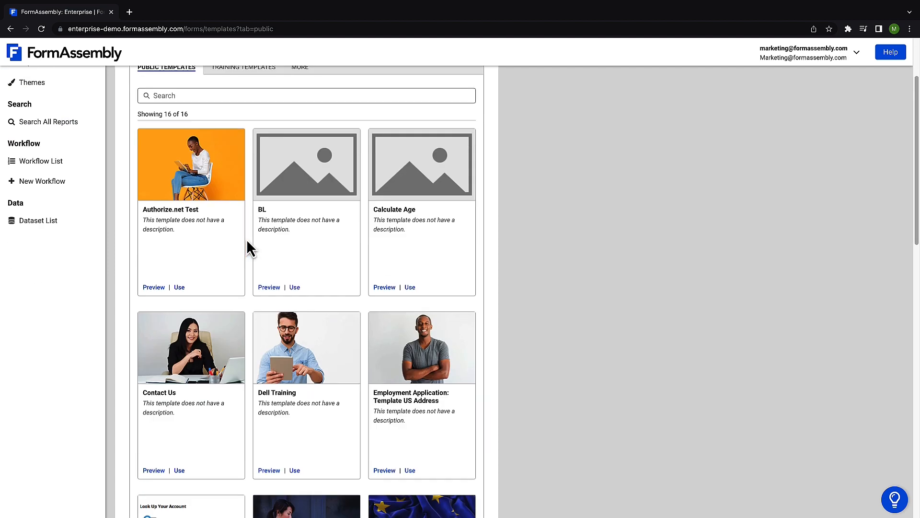
{"action": "scroll", "coordinate": [249, 239], "scroll_direction": "down", "scroll_amount": 2}
{"action": "scroll", "coordinate": [250, 235], "scroll_direction": "up", "scroll_amount": 4}
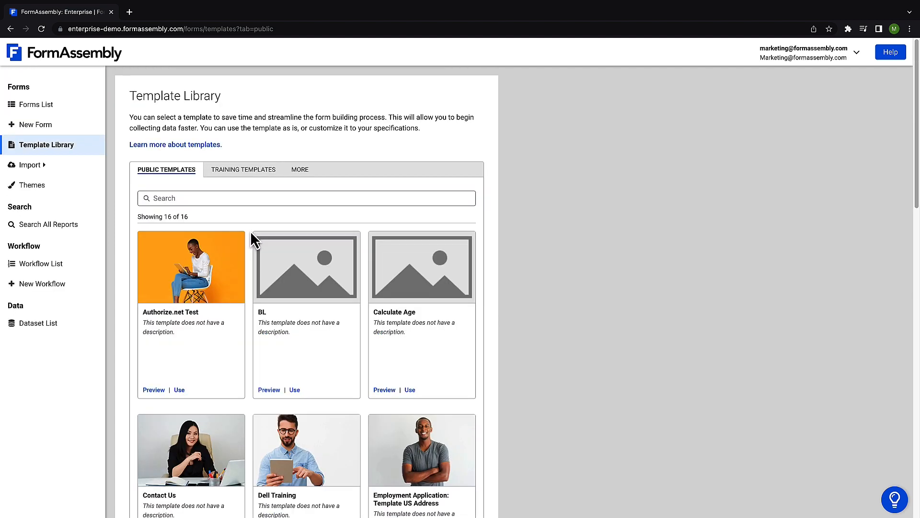
{"action": "left_click", "coordinate": [186, 198]}
{"action": "type", "text": "web to lead"}
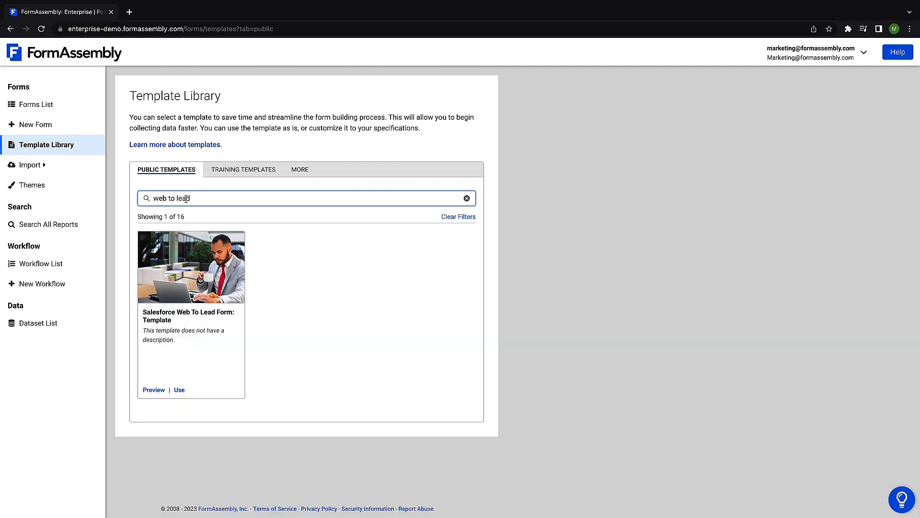
{"action": "left_click", "coordinate": [179, 391]}
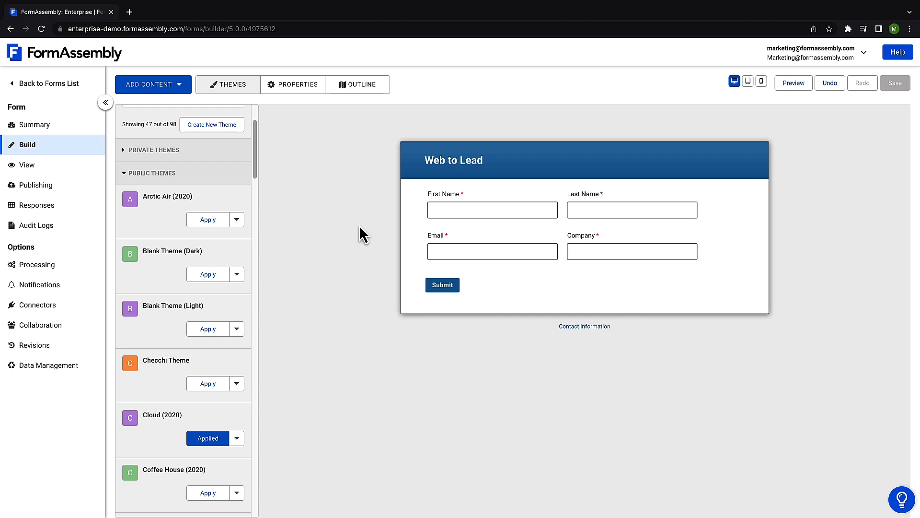
Step: Apply the public Arctic Air (2020) theme to the form and open the connector configuration of the Web to Lead form
{"action": "left_click", "coordinate": [209, 221]}
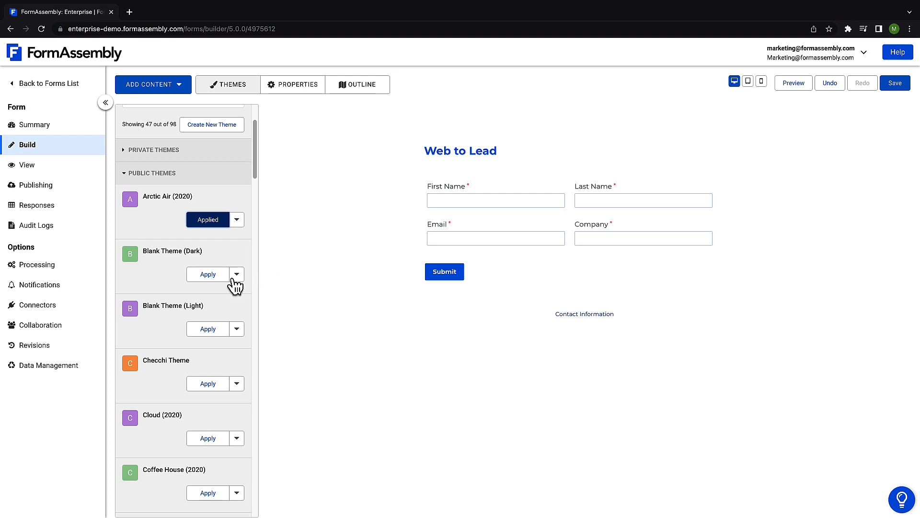
{"action": "left_click", "coordinate": [38, 305]}
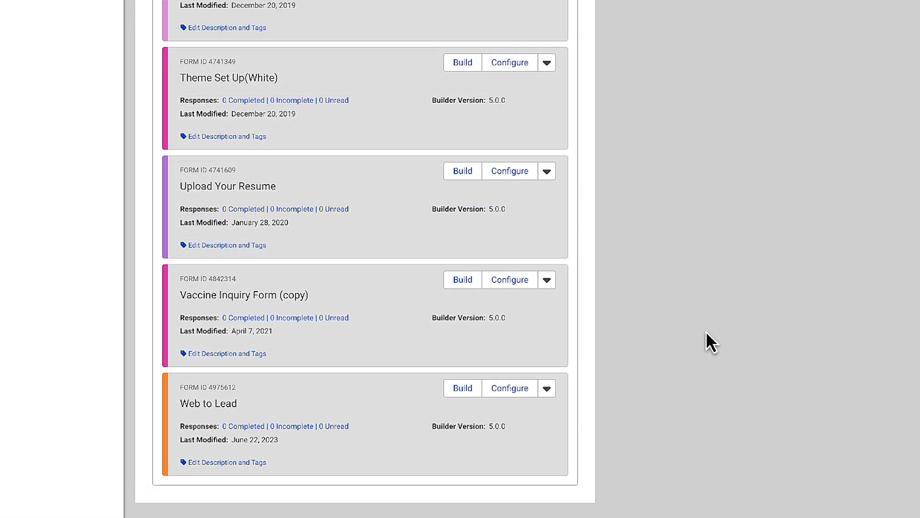
{"action": "mouse_move", "coordinate": [515, 391]}
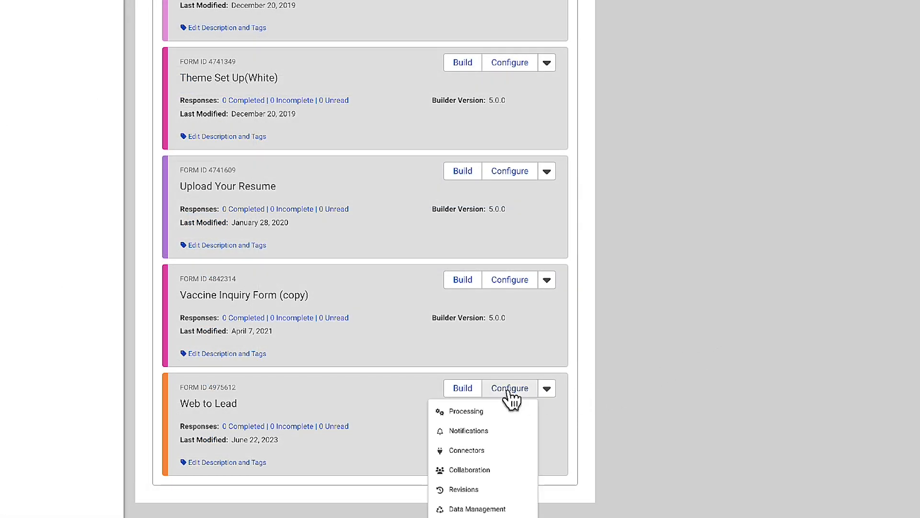
{"action": "left_click", "coordinate": [487, 451]}
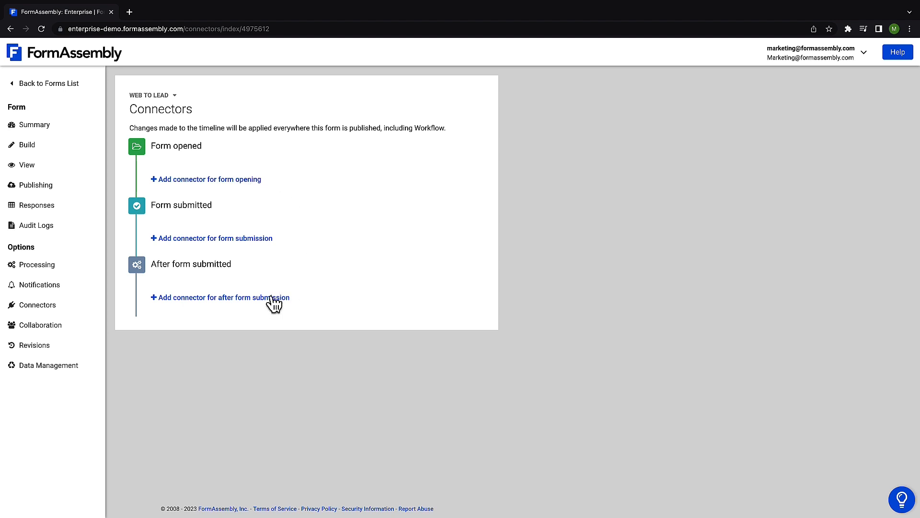
Step: Add a Salesforce connector for form submission and open its configuration
{"action": "left_click", "coordinate": [257, 238]}
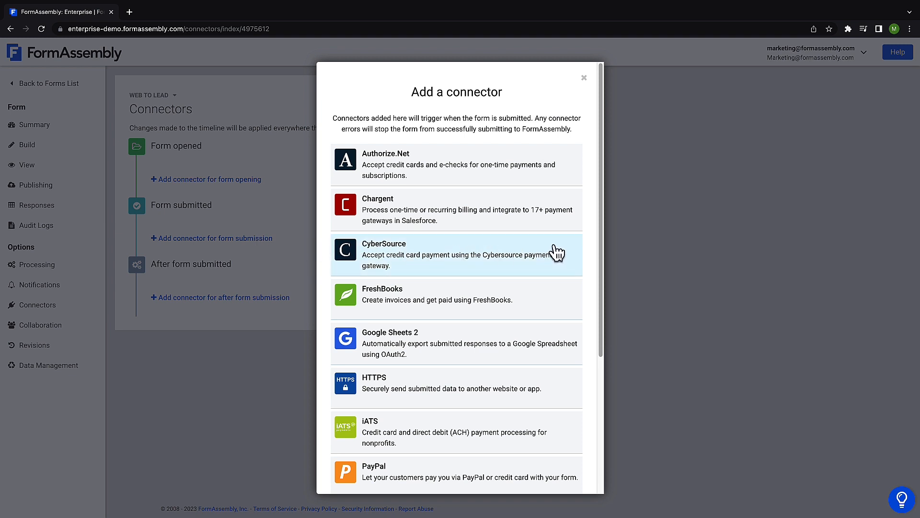
{"action": "scroll", "coordinate": [569, 250], "scroll_direction": "down", "scroll_amount": 4}
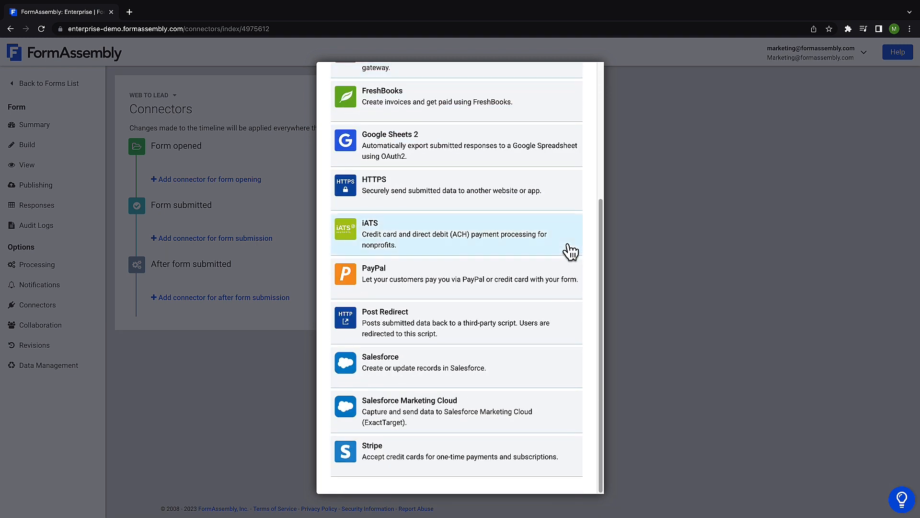
{"action": "left_click", "coordinate": [500, 372]}
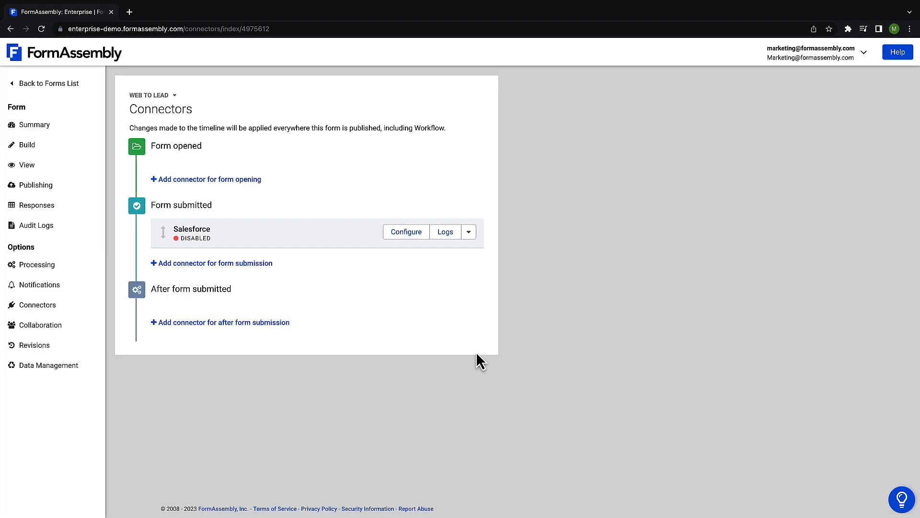
{"action": "left_click", "coordinate": [408, 233]}
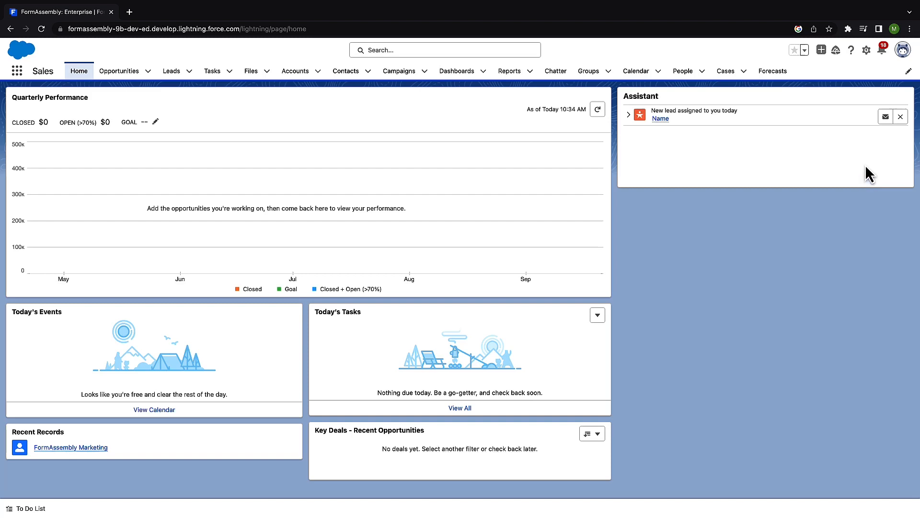
Step: In Salesforce, go to the personal settings and open the page for resetting the security token
{"action": "left_click", "coordinate": [903, 49]}
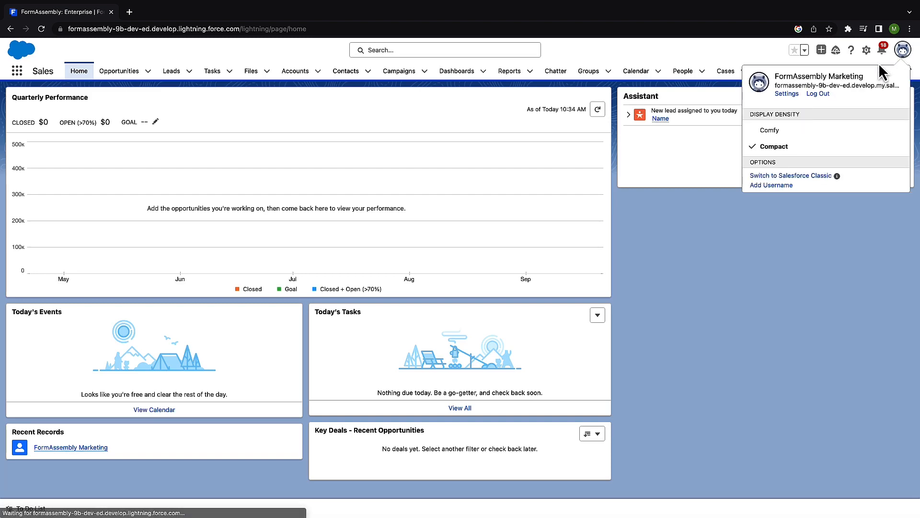
{"action": "left_click", "coordinate": [787, 93]}
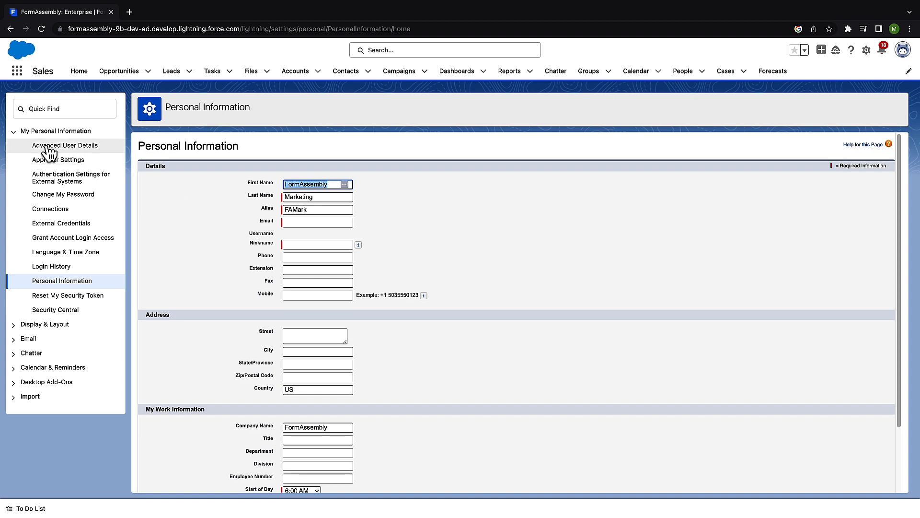
{"action": "left_click", "coordinate": [62, 295]}
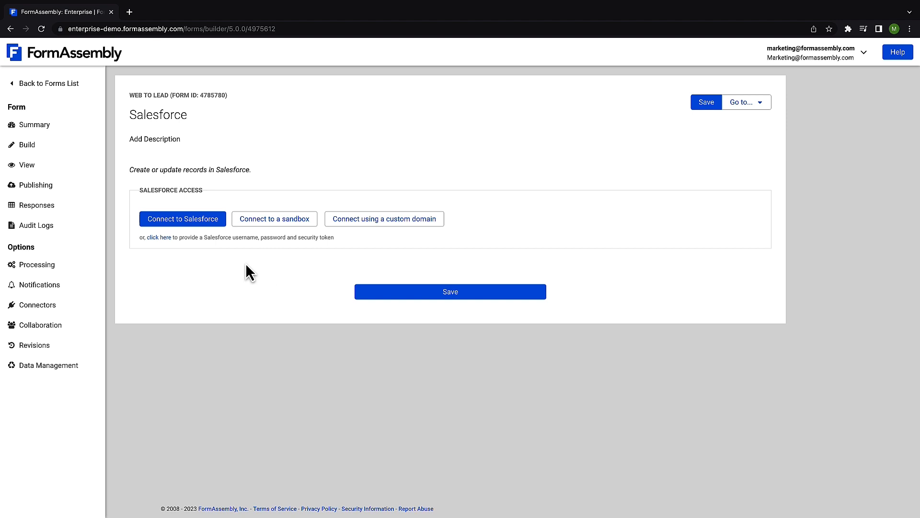
Step: Connect the FormAssembly connector to Salesforce by logging in with the filled-in credentials and allowing FormAssembly access
{"action": "left_click", "coordinate": [197, 223]}
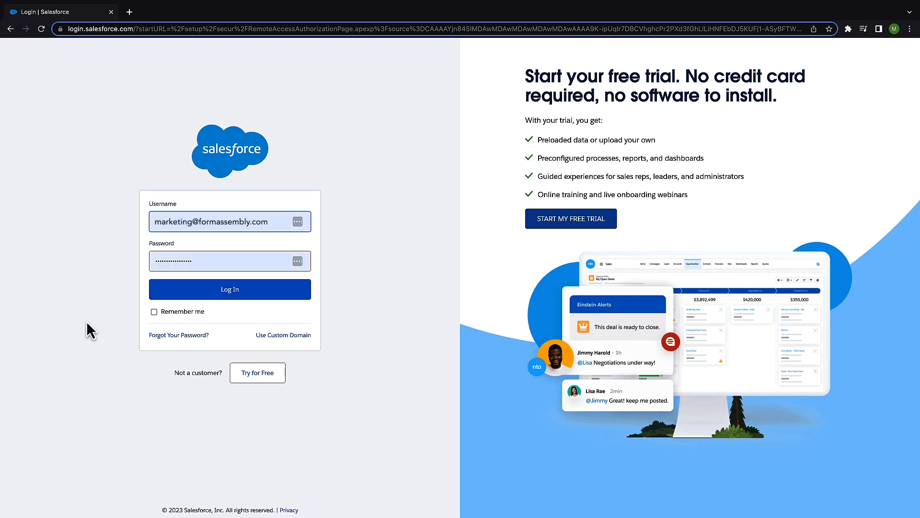
{"action": "left_click", "coordinate": [249, 291]}
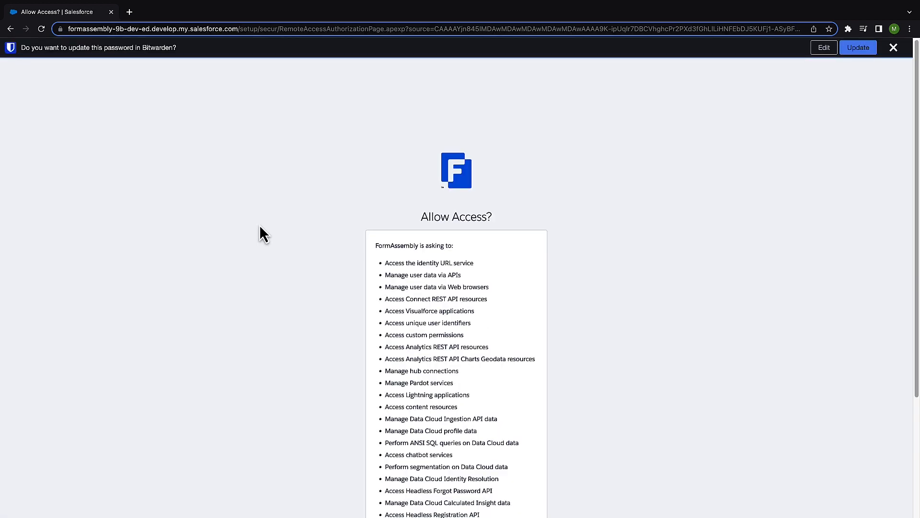
{"action": "scroll", "coordinate": [260, 226], "scroll_direction": "down", "scroll_amount": 3}
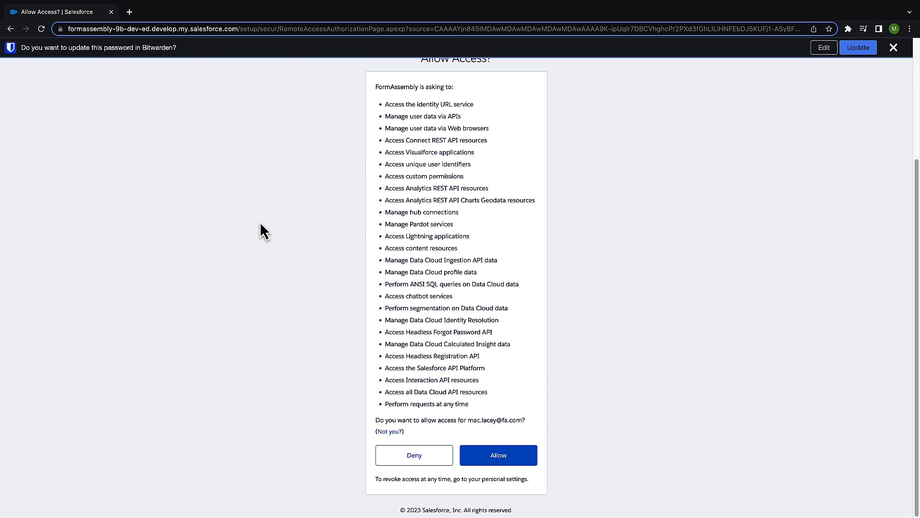
{"action": "left_click", "coordinate": [498, 456]}
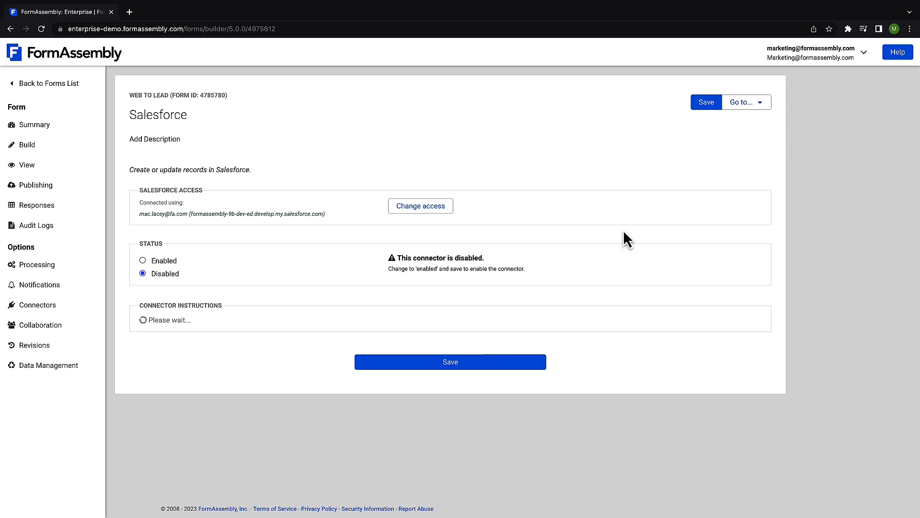
Step: Set the Salesforce connector's status to Enabled and save it
{"action": "left_click", "coordinate": [143, 261]}
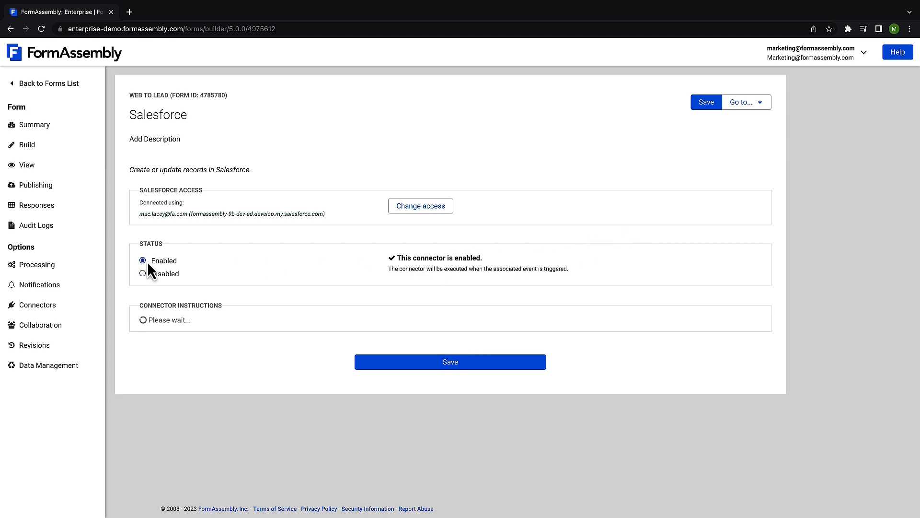
{"action": "left_click", "coordinate": [463, 364]}
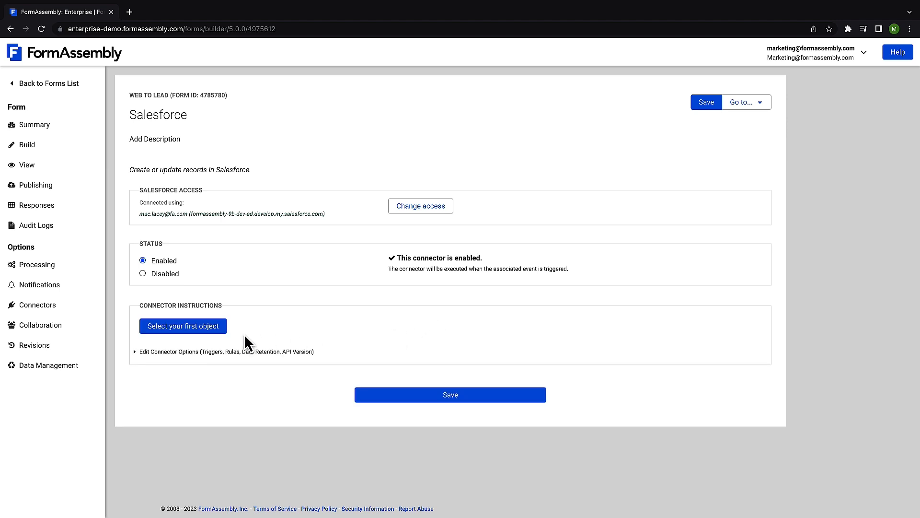
Step: Add the connector's first object with the Create action and the Lead object
{"action": "left_click", "coordinate": [197, 330]}
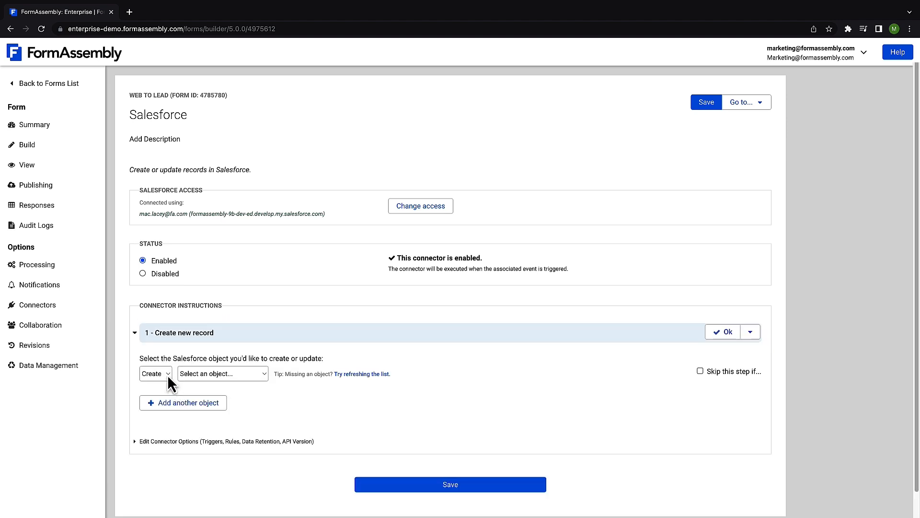
{"action": "left_click", "coordinate": [168, 375]}
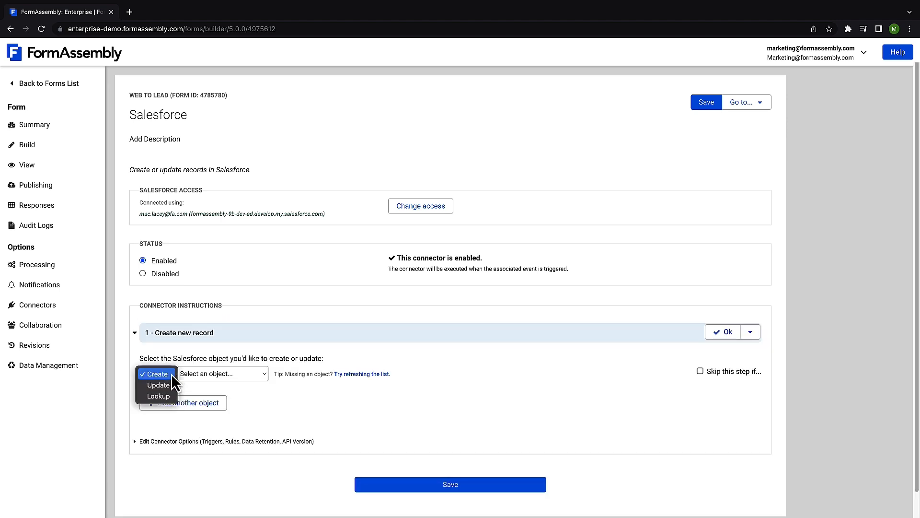
{"action": "left_click", "coordinate": [194, 387]}
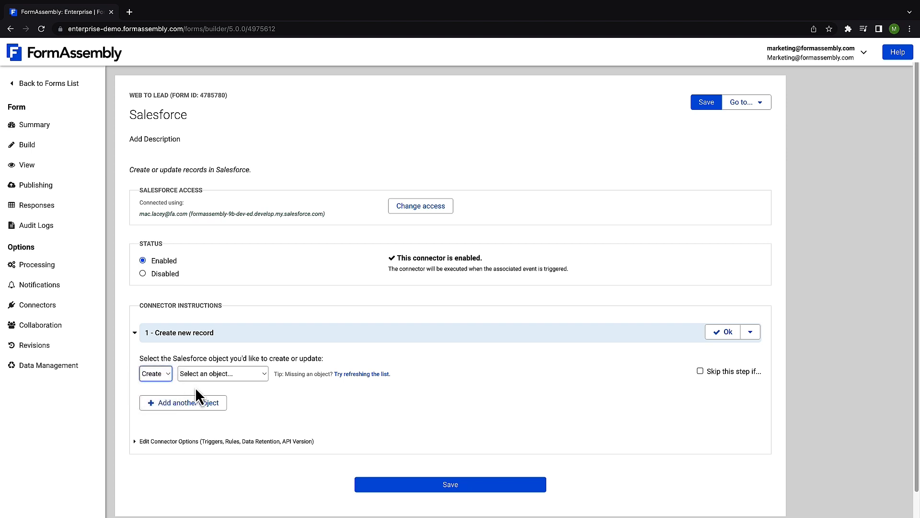
{"action": "left_click", "coordinate": [261, 378]}
{"action": "scroll", "coordinate": [259, 378], "scroll_direction": "down", "scroll_amount": 10}
{"action": "scroll", "coordinate": [258, 378], "scroll_direction": "down", "scroll_amount": 20}
{"action": "scroll", "coordinate": [258, 379], "scroll_direction": "down", "scroll_amount": 18}
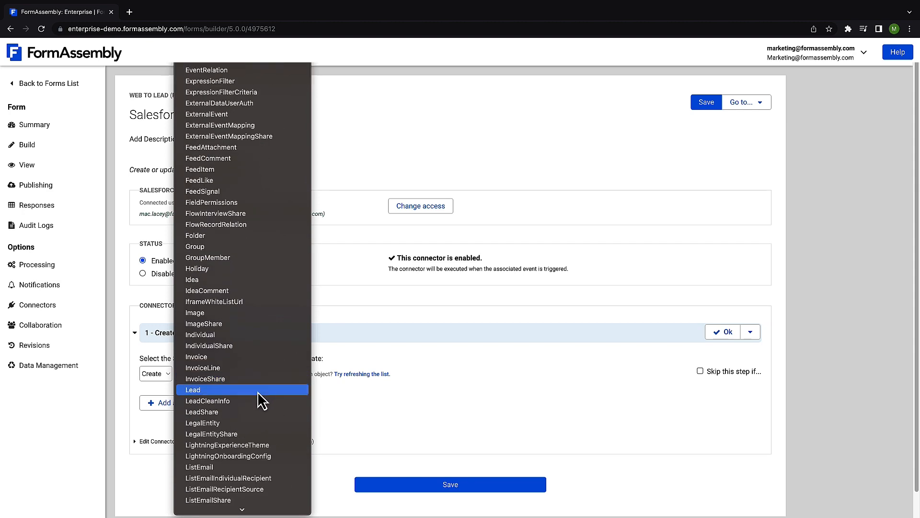
{"action": "left_click", "coordinate": [258, 390]}
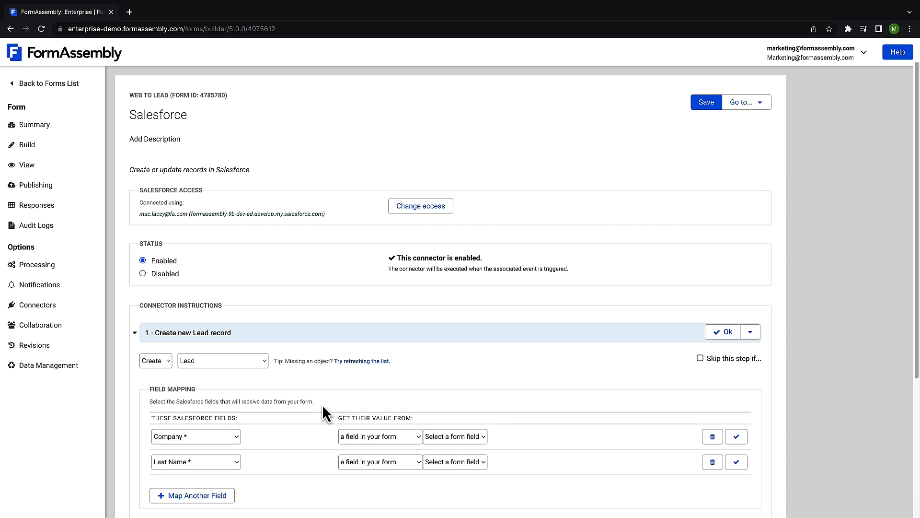
Step: Map the Lead's Company and Last Name fields to the matching Company and Last Name form fields
{"action": "scroll", "coordinate": [322, 405], "scroll_direction": "down", "scroll_amount": 4}
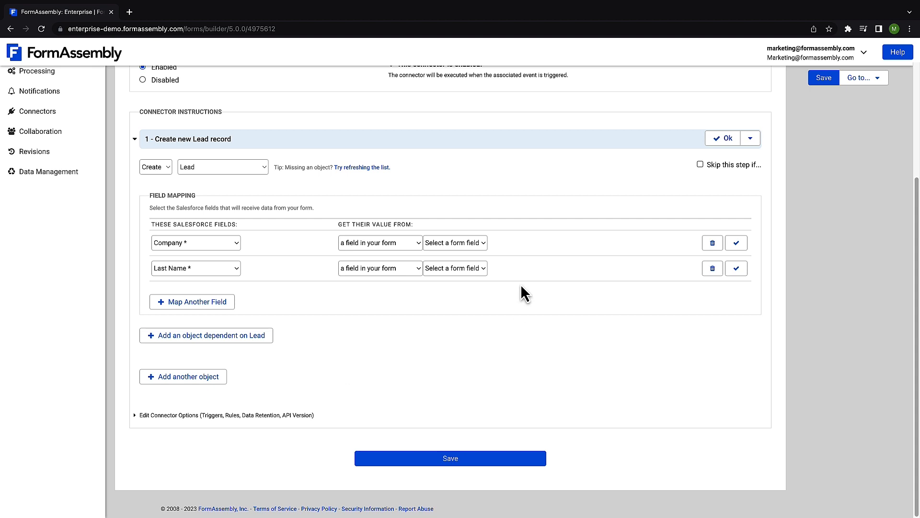
{"action": "left_click", "coordinate": [464, 243]}
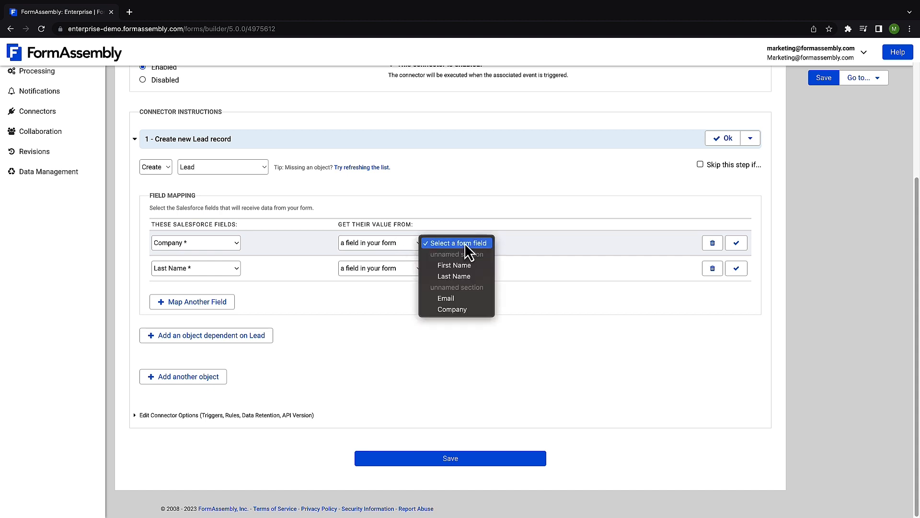
{"action": "left_click", "coordinate": [460, 308]}
{"action": "left_click", "coordinate": [459, 269]}
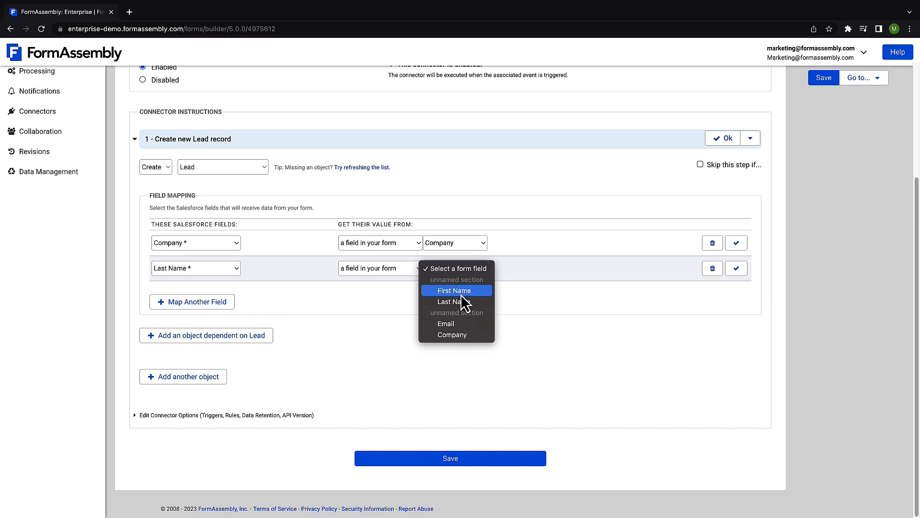
{"action": "left_click", "coordinate": [459, 301]}
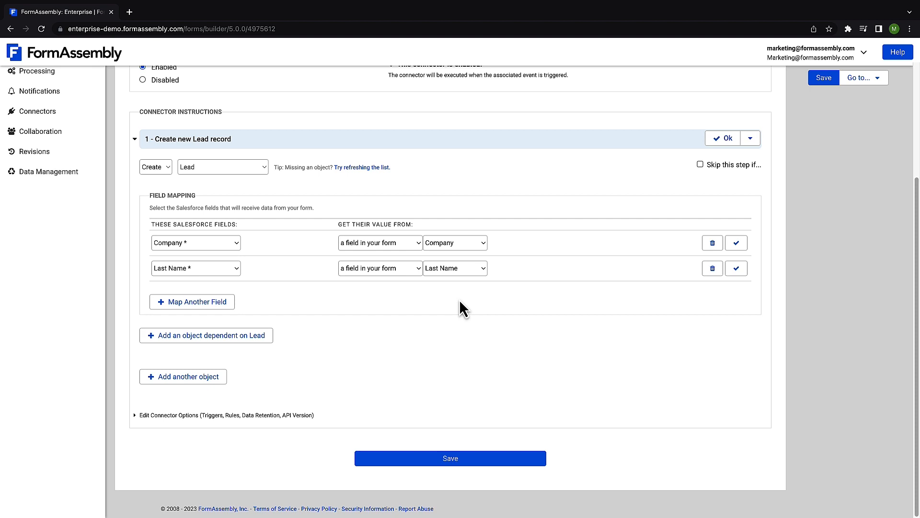
Step: Map the Lead's Email field to the Email form field, and delete that mapping row
{"action": "left_click", "coordinate": [210, 302]}
{"action": "left_click", "coordinate": [210, 297]}
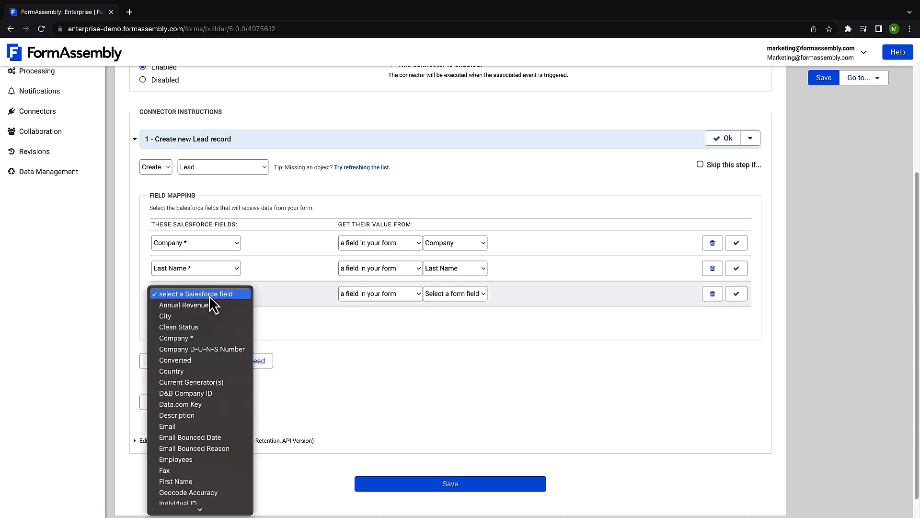
{"action": "left_click", "coordinate": [214, 425]}
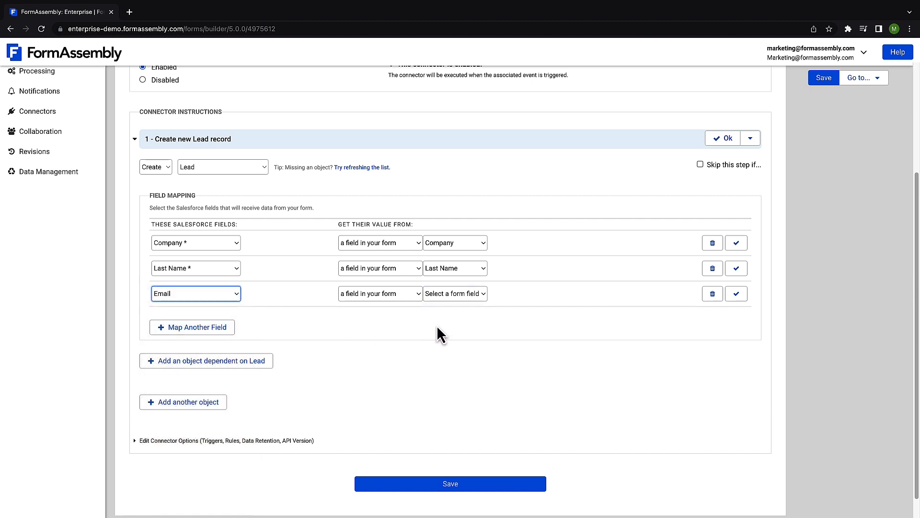
{"action": "left_click", "coordinate": [476, 297]}
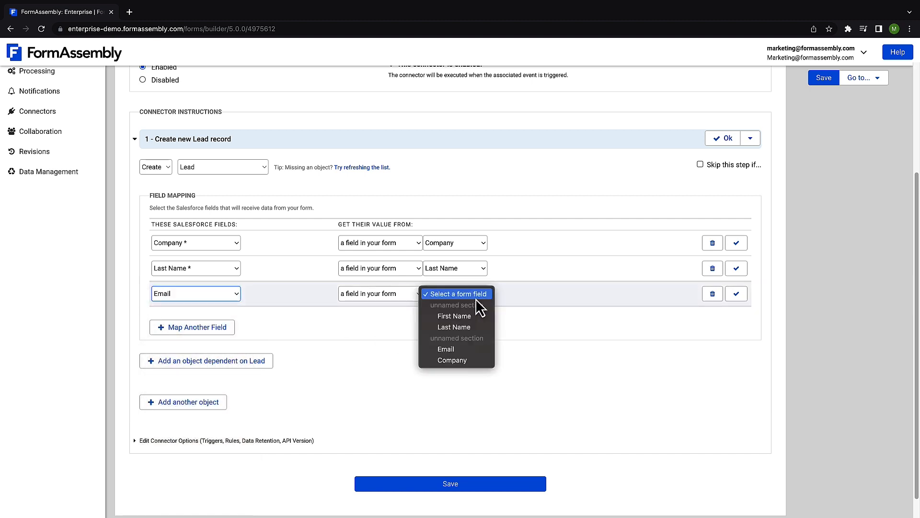
{"action": "left_click", "coordinate": [465, 349]}
{"action": "left_click", "coordinate": [714, 294]}
{"action": "left_click", "coordinate": [574, 315]}
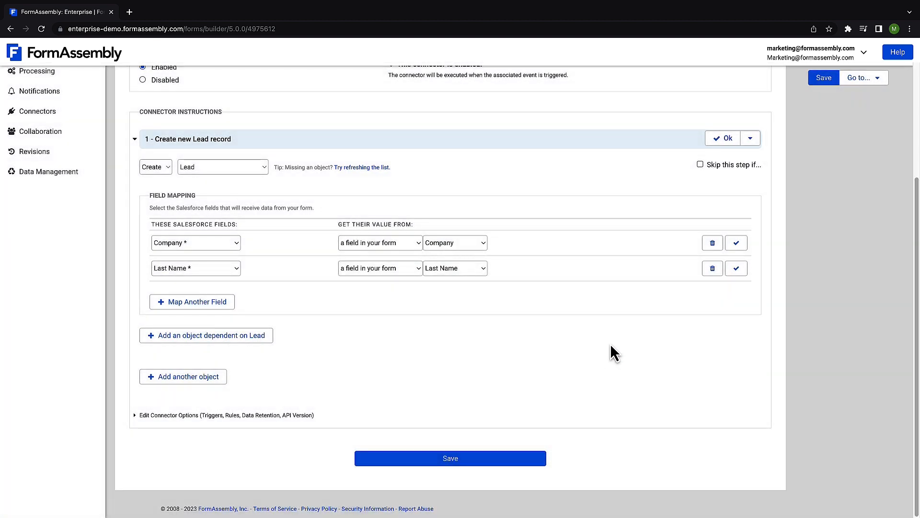
Step: Save the Salesforce connector and open the published form through its standard URL
{"action": "left_click", "coordinate": [457, 464]}
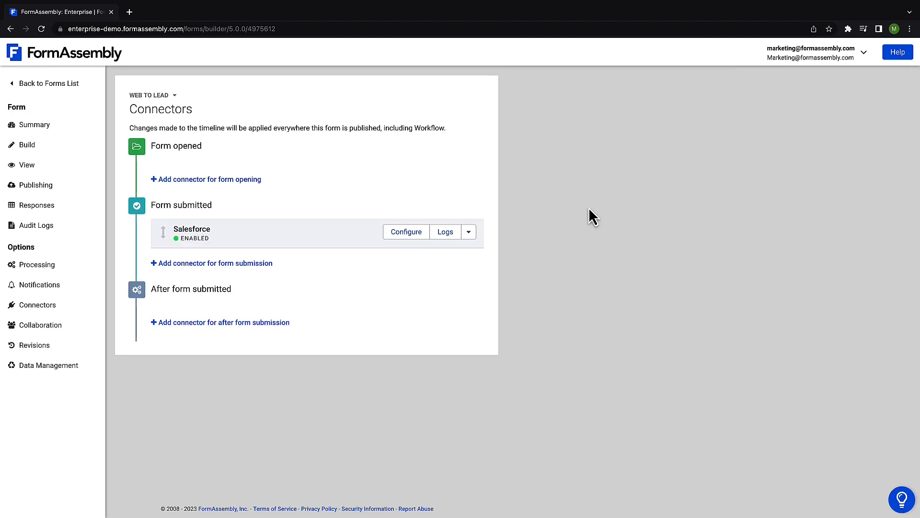
{"action": "left_click", "coordinate": [51, 191]}
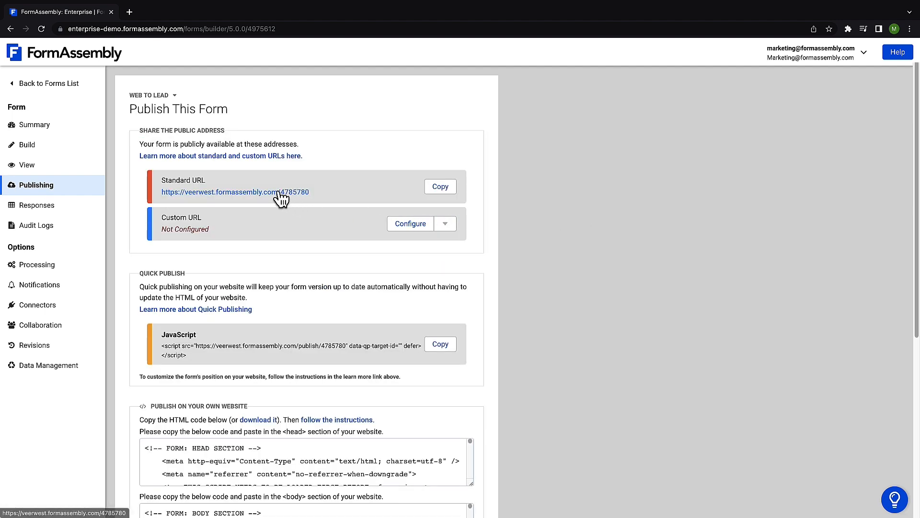
{"action": "left_click", "coordinate": [281, 192]}
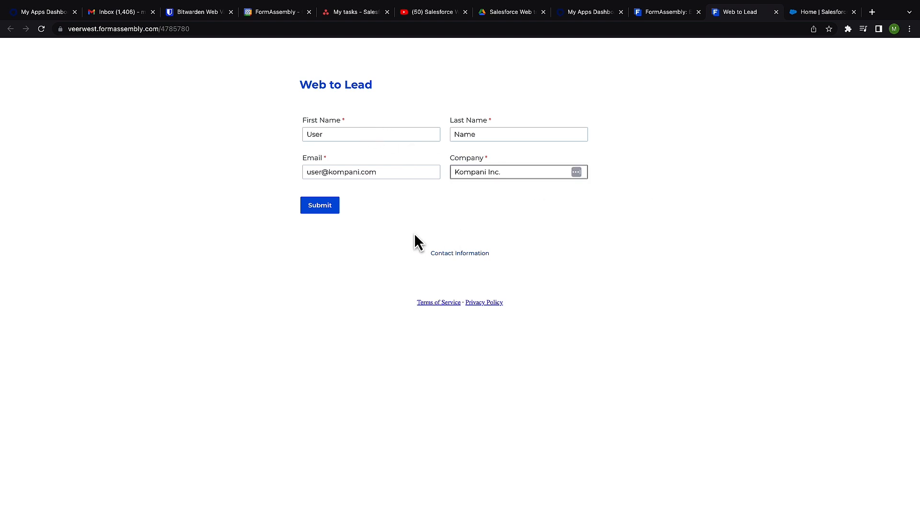
Step: Submit the form with a test name, an email and the company Kompani Inc., and open the Salesforce connector's log
{"action": "left_click", "coordinate": [315, 210]}
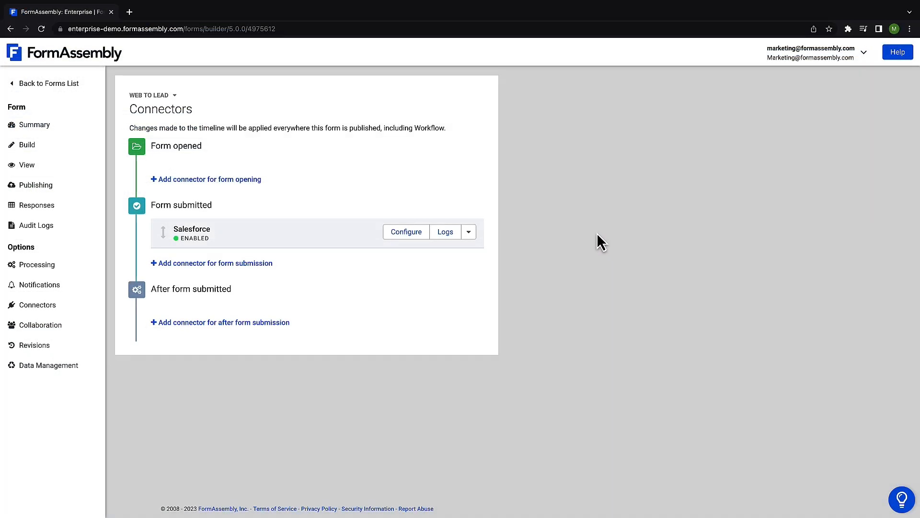
{"action": "left_click", "coordinate": [446, 233]}
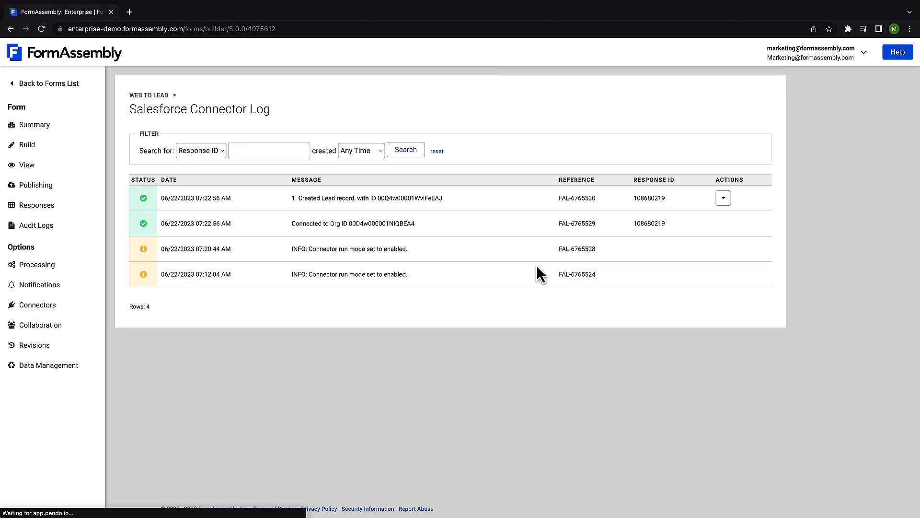